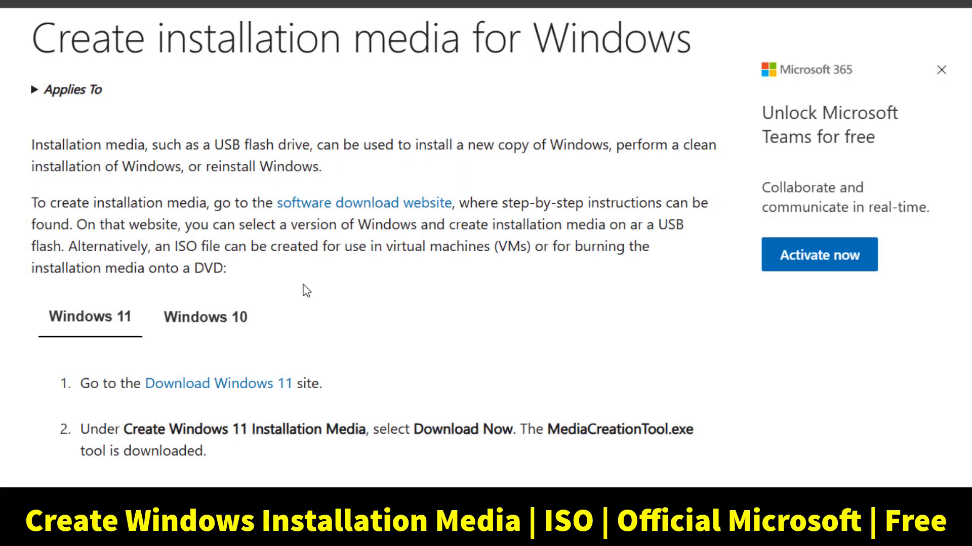
Step: After checking the Windows 10/11 tabs, request the Windows 11 (multi-edition ISO for x64 devices) download
{"action": "left_click", "coordinate": [102, 321]}
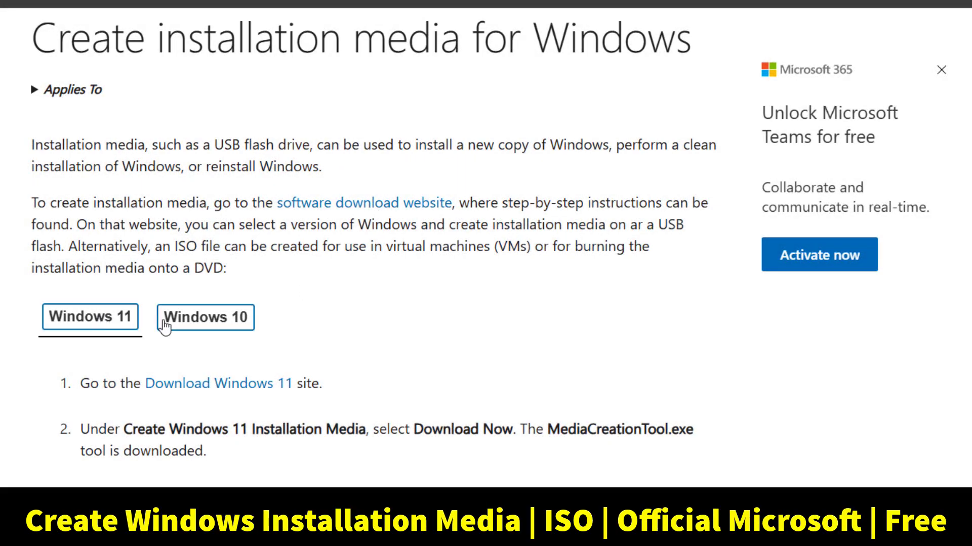
{"action": "left_click", "coordinate": [210, 328]}
{"action": "left_click", "coordinate": [95, 326]}
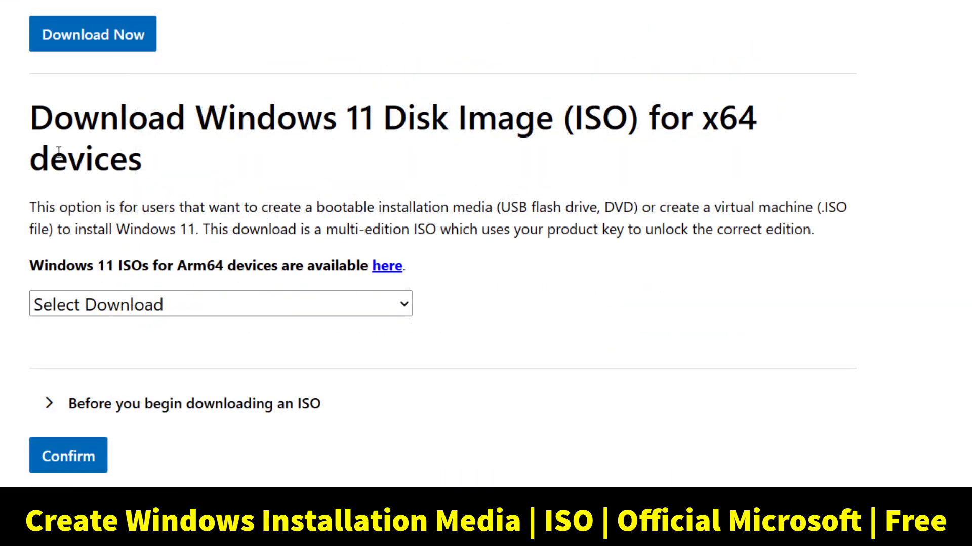
{"action": "left_click_drag", "start_coordinate": [257, 183], "coordinate": [597, 278]}
{"action": "left_click", "coordinate": [366, 332]}
{"action": "left_click", "coordinate": [320, 316]}
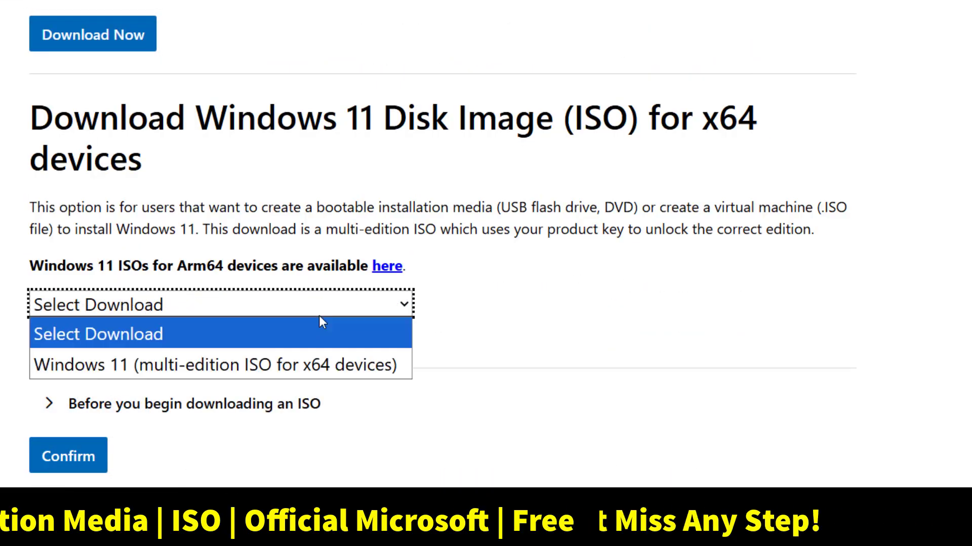
{"action": "left_click", "coordinate": [238, 364]}
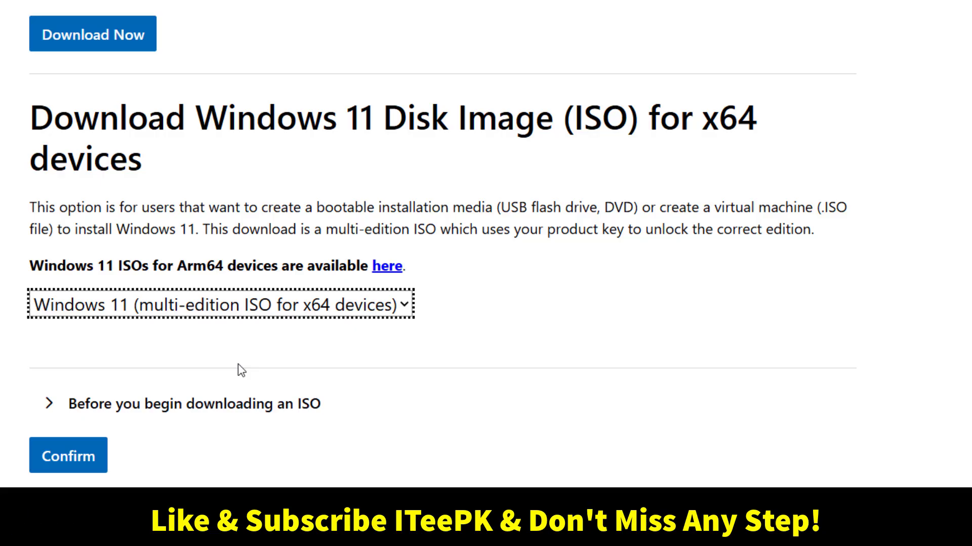
{"action": "left_click", "coordinate": [91, 457]}
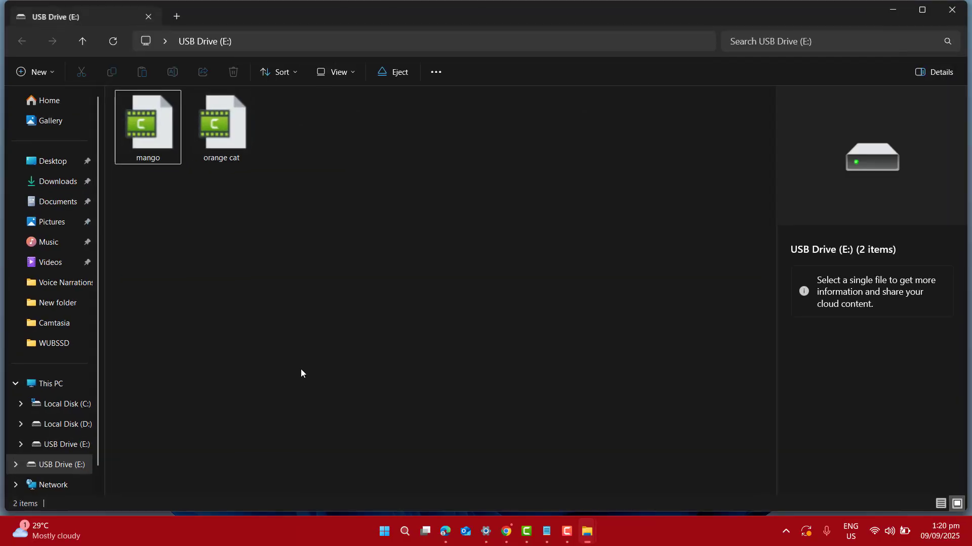
Step: Go up from USB Drive (E:) to This PC to view the drives, then close File Explorer
{"action": "key", "text": "alt+Up"}
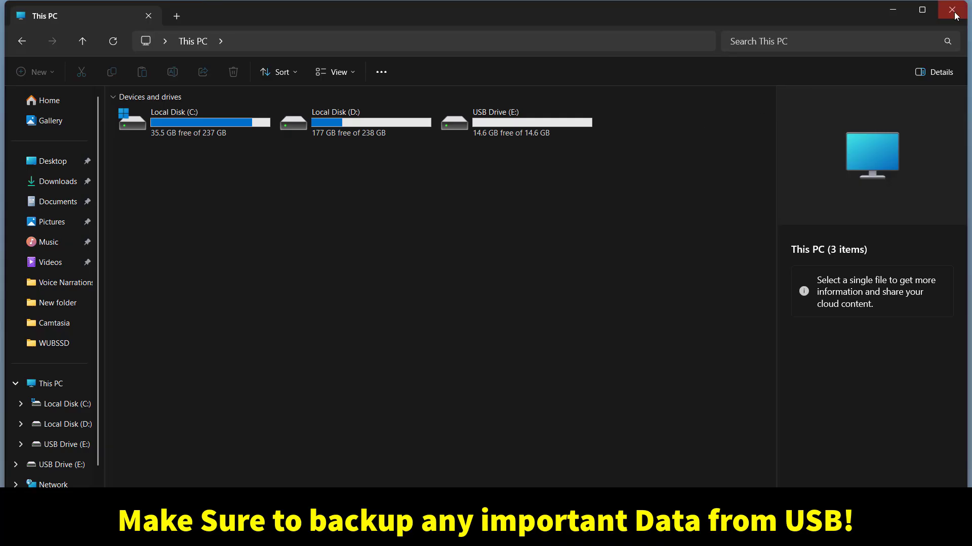
{"action": "left_click", "coordinate": [901, 9]}
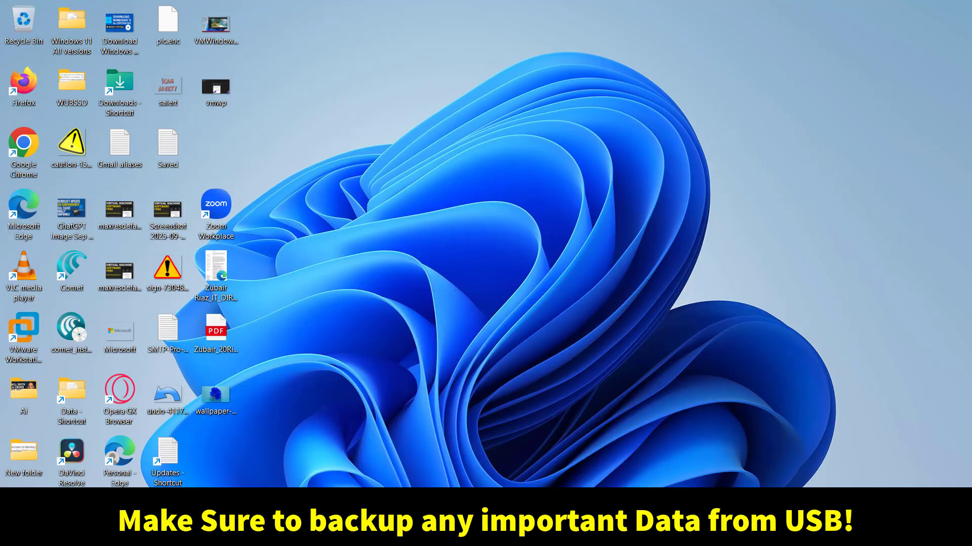
Step: Restore the Download Windows 11 page and expand 'Before you begin using the media creation tool'
{"action": "left_click", "coordinate": [574, 456]}
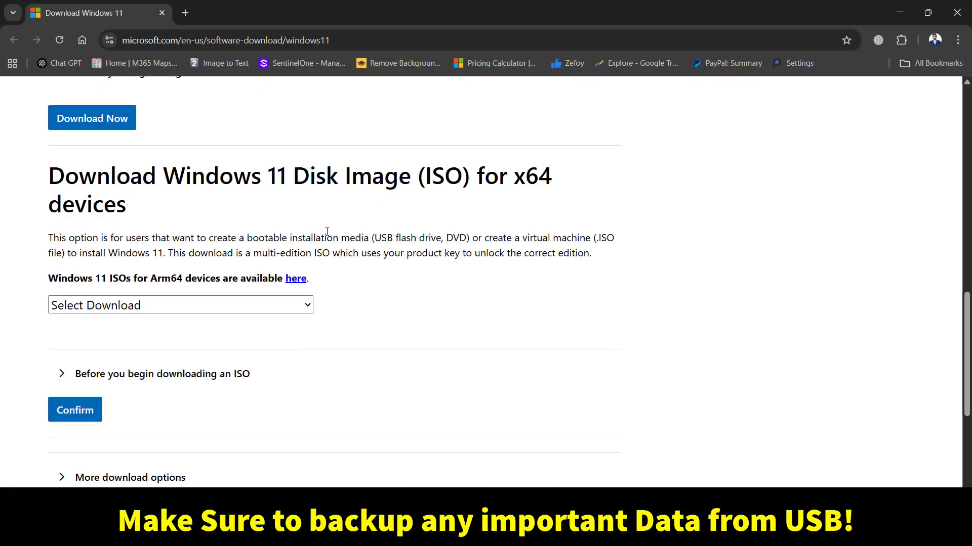
{"action": "scroll", "coordinate": [965, 382], "scroll_direction": "up", "scroll_amount": 4}
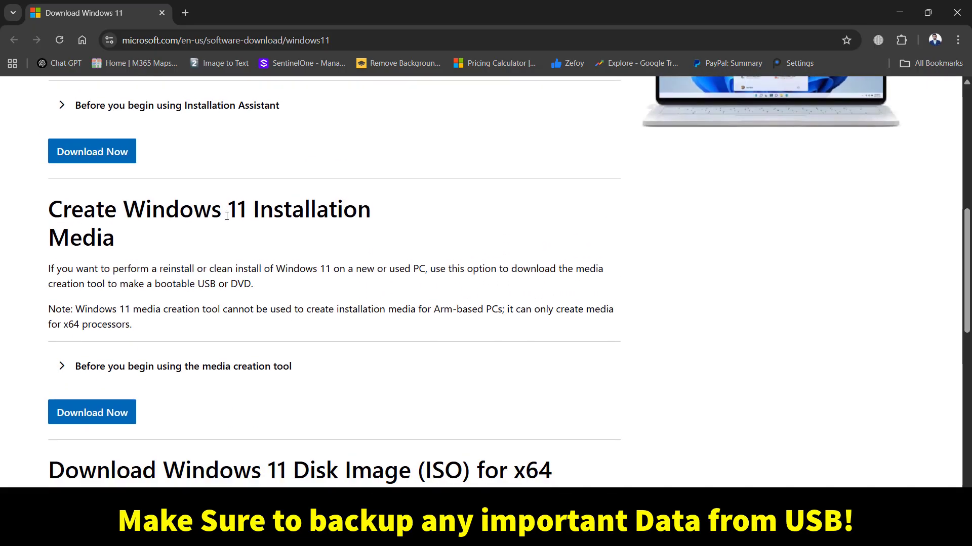
{"action": "left_click", "coordinate": [89, 372]}
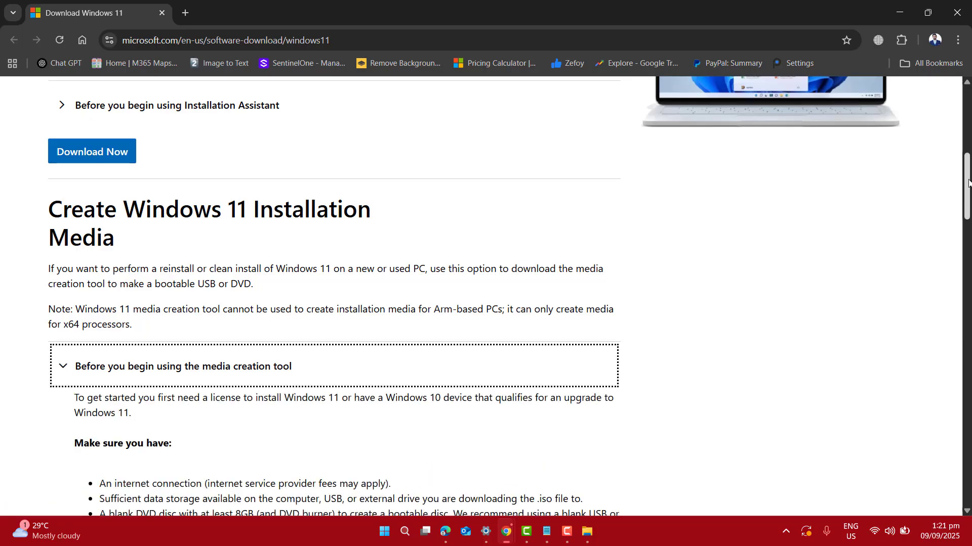
{"action": "left_click_drag", "start_coordinate": [967, 182], "coordinate": [966, 224]}
{"action": "scroll", "coordinate": [486, 296], "scroll_direction": "down", "scroll_amount": 1}
{"action": "scroll", "coordinate": [486, 296], "scroll_direction": "down", "scroll_amount": 2}
{"action": "scroll", "coordinate": [486, 296], "scroll_direction": "down", "scroll_amount": 3}
{"action": "scroll", "coordinate": [486, 296], "scroll_direction": "down", "scroll_amount": 1}
{"action": "scroll", "coordinate": [487, 296], "scroll_direction": "down", "scroll_amount": 1}
{"action": "scroll", "coordinate": [486, 296], "scroll_direction": "down", "scroll_amount": 3}
{"action": "scroll", "coordinate": [486, 297], "scroll_direction": "down", "scroll_amount": 2}
{"action": "scroll", "coordinate": [485, 296], "scroll_direction": "down", "scroll_amount": 3}
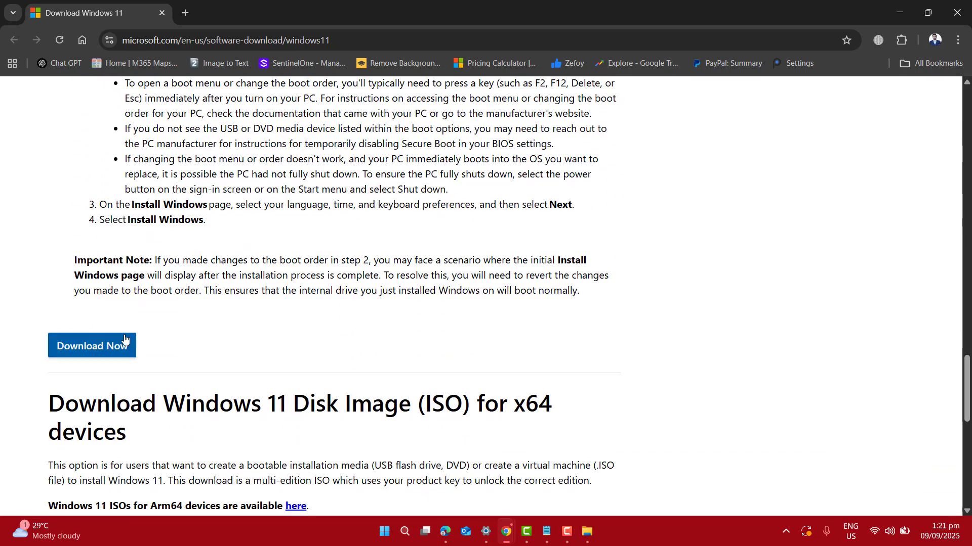
Step: Save mediacreationtool.exe, run it from recent downloads, and approve the User Account Control prompt
{"action": "left_click", "coordinate": [95, 346]}
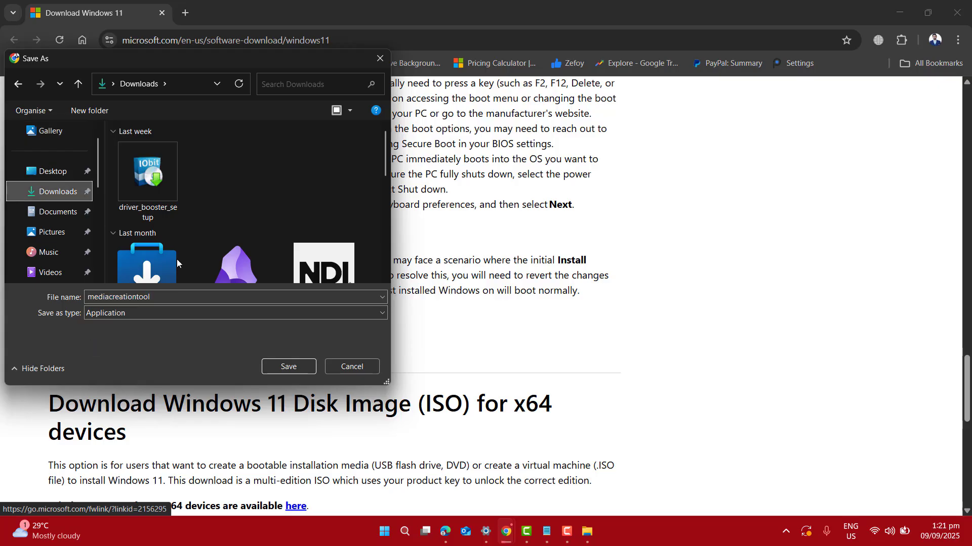
{"action": "left_click", "coordinate": [300, 368]}
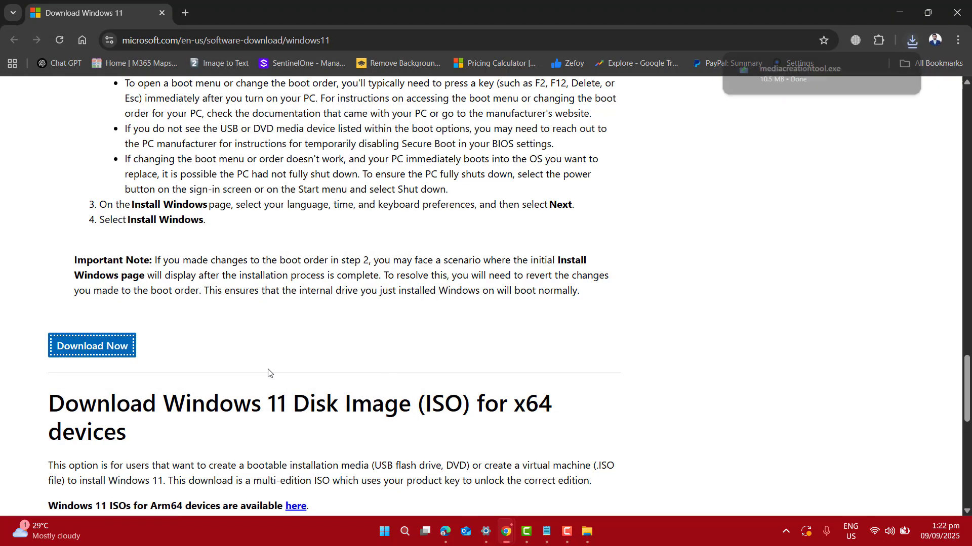
{"action": "left_click", "coordinate": [913, 42]}
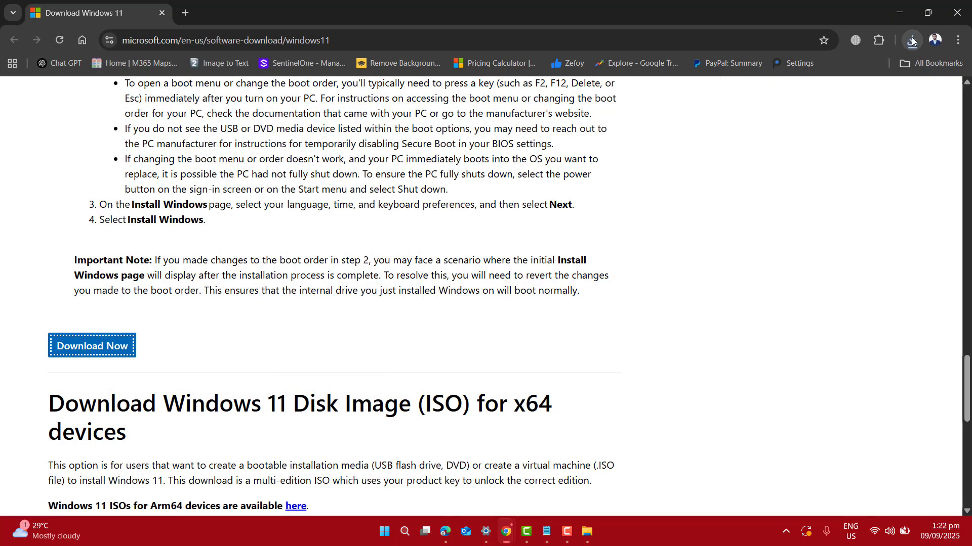
{"action": "left_click", "coordinate": [911, 42]}
{"action": "left_click", "coordinate": [814, 97]}
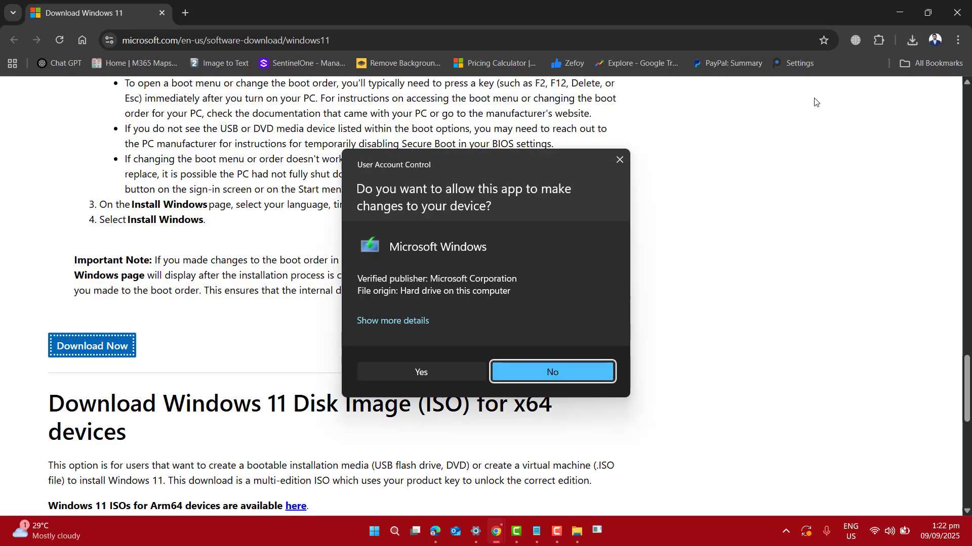
{"action": "left_click", "coordinate": [440, 373]}
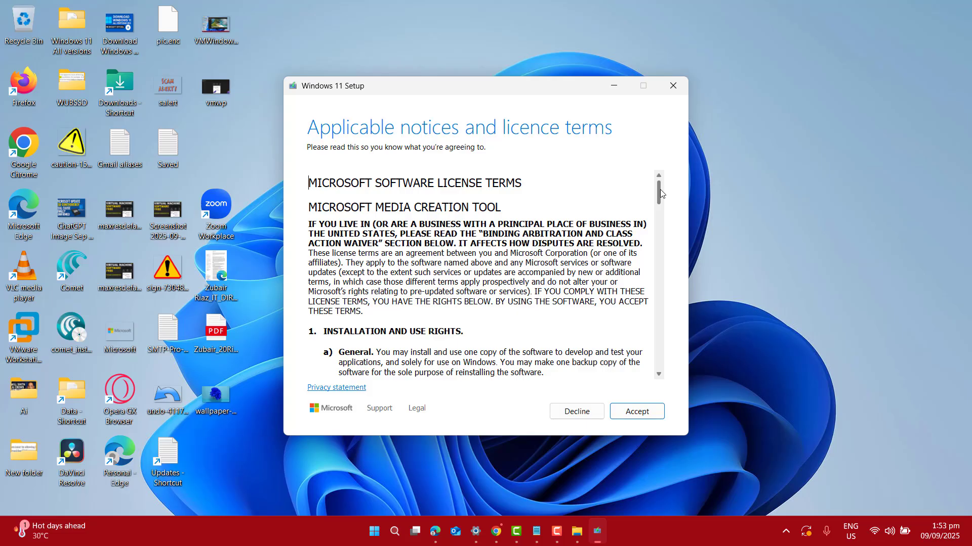
{"action": "left_click_drag", "start_coordinate": [660, 192], "coordinate": [641, 350]}
{"action": "scroll", "coordinate": [642, 352], "scroll_direction": "down", "scroll_amount": 2}
{"action": "scroll", "coordinate": [642, 353], "scroll_direction": "down", "scroll_amount": 1}
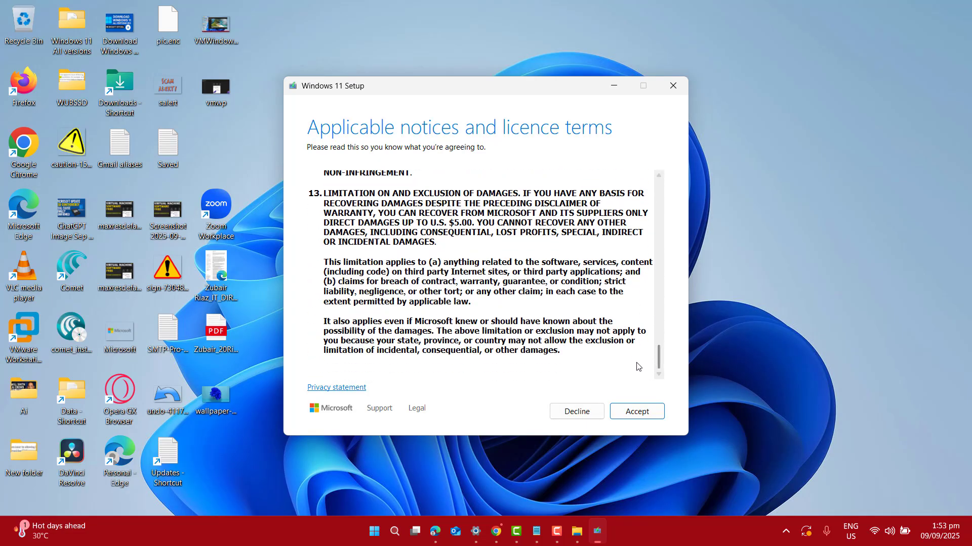
Step: Accept the Windows 11 licence terms in Setup
{"action": "left_click", "coordinate": [627, 413]}
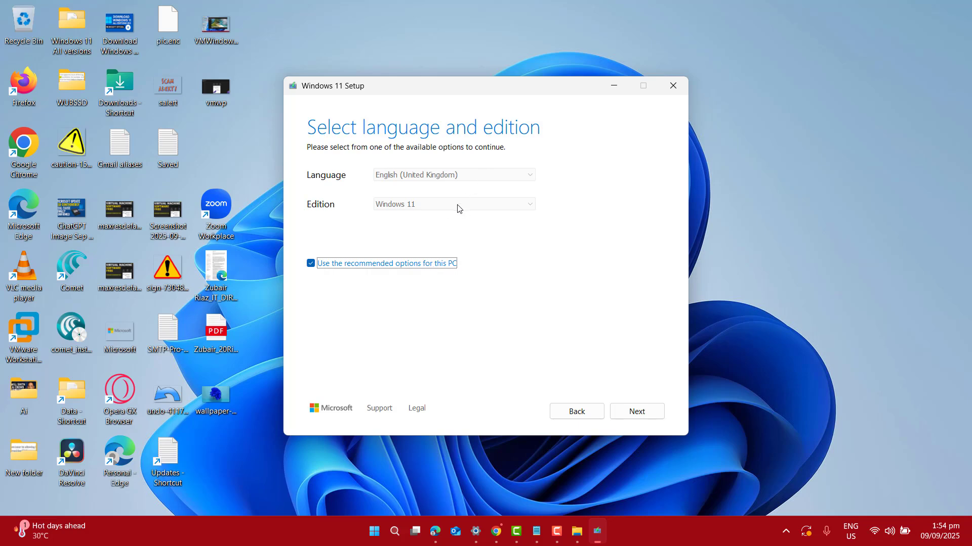
Step: Turn off recommended options, choose English (United States) with the Windows 11 edition, and continue
{"action": "left_click", "coordinate": [312, 265]}
{"action": "left_click", "coordinate": [470, 176]}
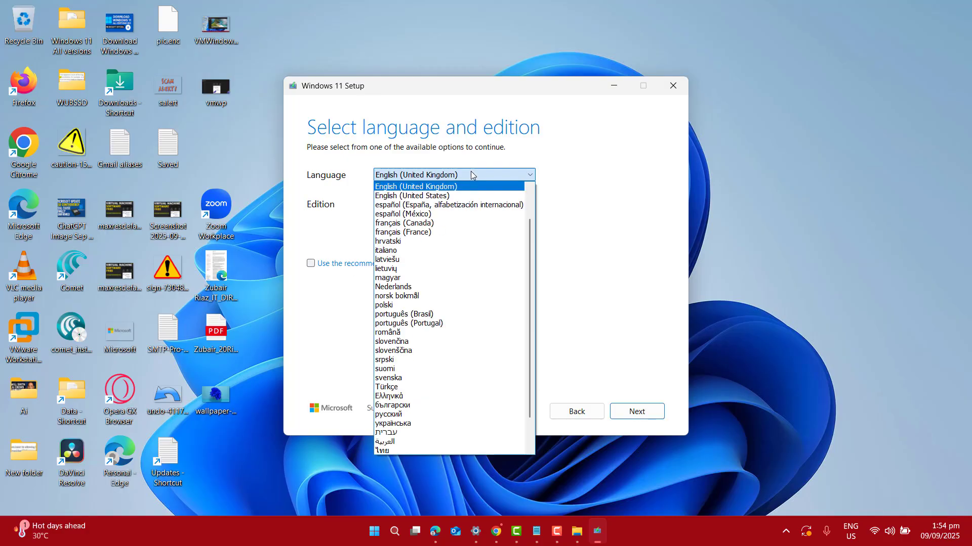
{"action": "left_click", "coordinate": [465, 197]}
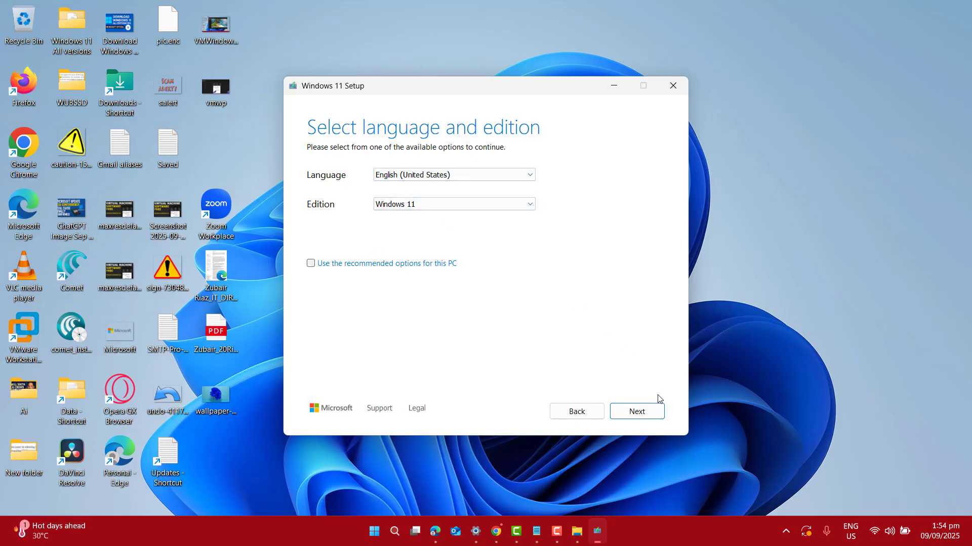
{"action": "left_click", "coordinate": [642, 413]}
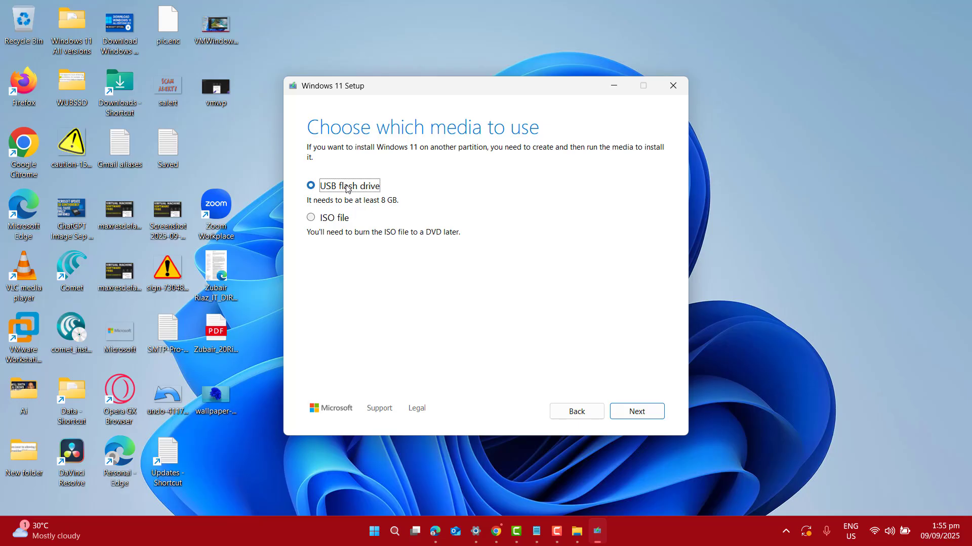
Step: Keep USB flash drive as the media and select the Windows 11 x64 multi-edition ISO
{"action": "left_click", "coordinate": [639, 413]}
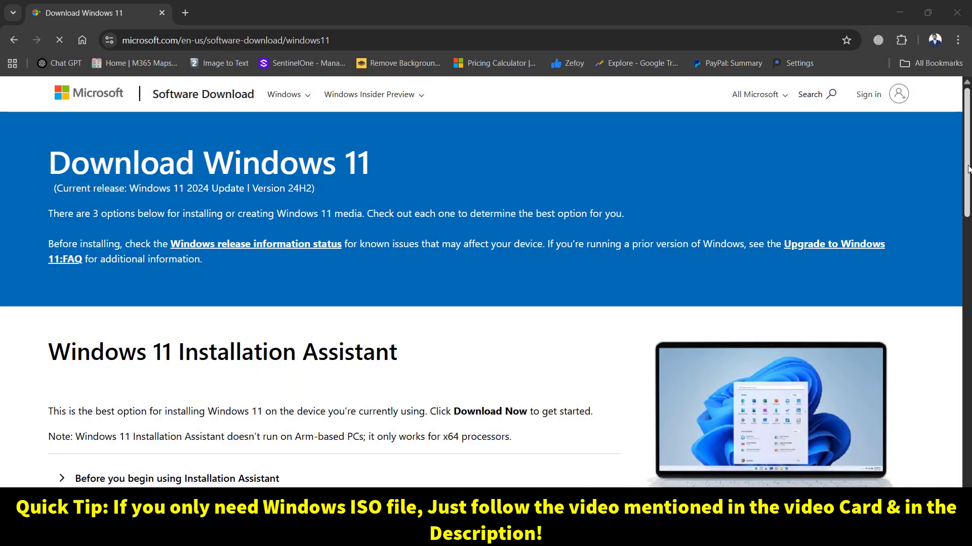
{"action": "scroll", "coordinate": [968, 169], "scroll_direction": "down", "scroll_amount": 5}
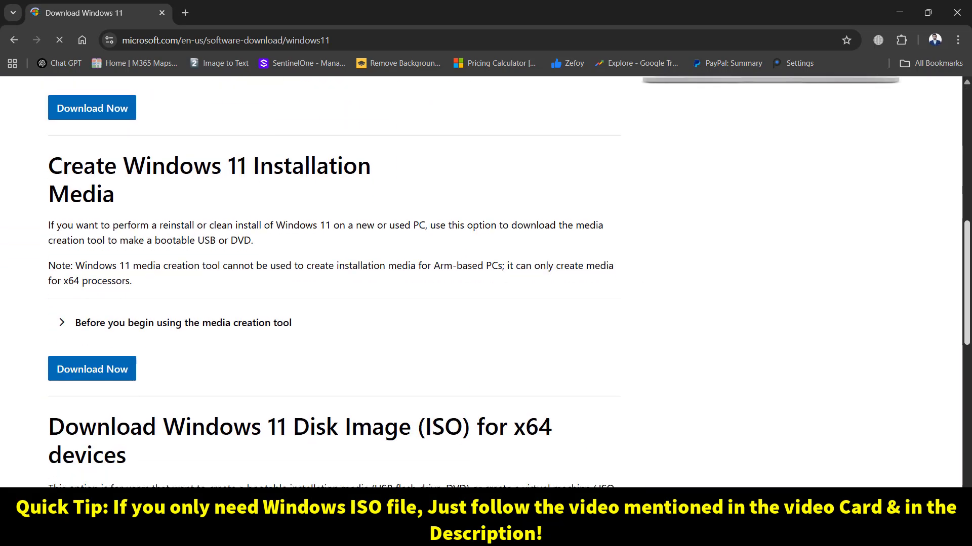
{"action": "scroll", "coordinate": [447, 321], "scroll_direction": "down", "scroll_amount": 3}
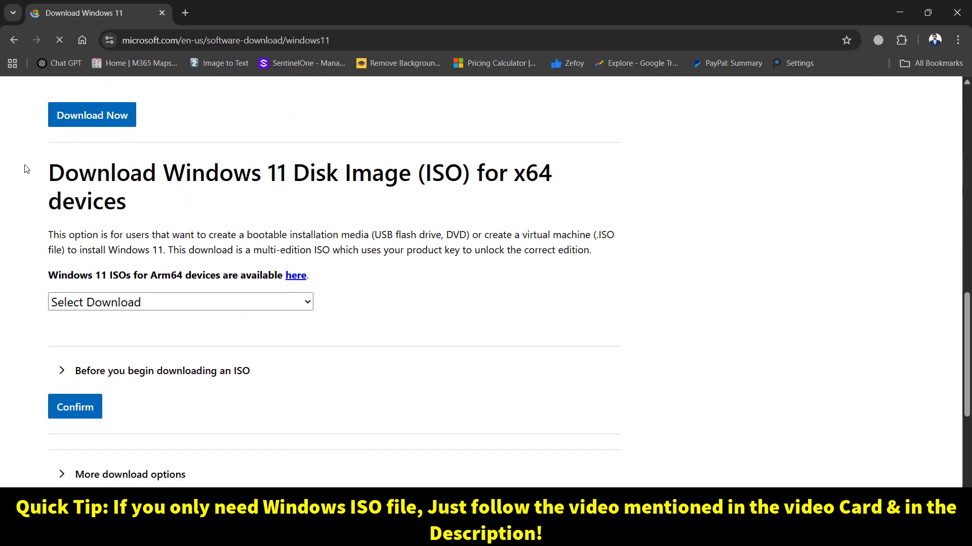
{"action": "left_click_drag", "start_coordinate": [30, 170], "coordinate": [171, 195]}
{"action": "left_click", "coordinate": [277, 218]}
{"action": "left_click", "coordinate": [184, 306]}
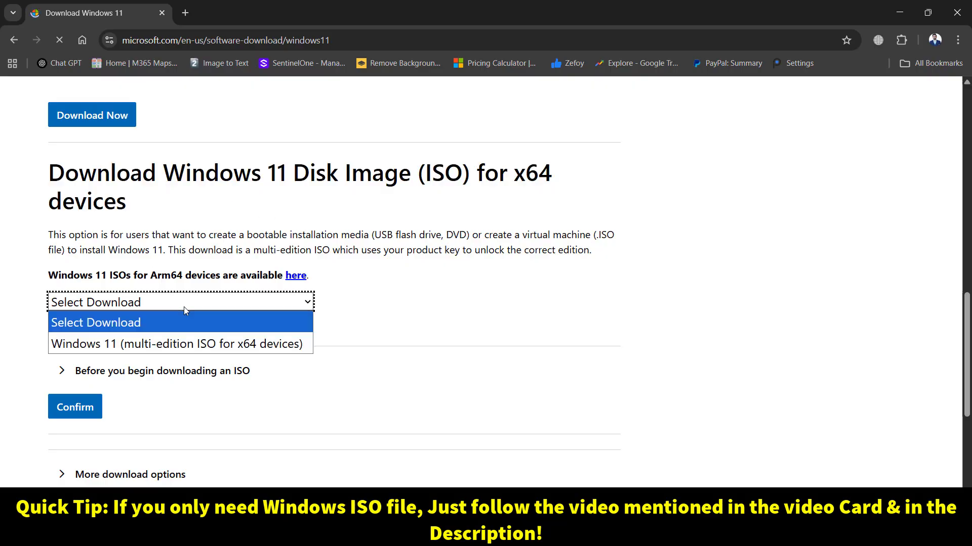
{"action": "left_click", "coordinate": [146, 356]}
{"action": "left_click", "coordinate": [357, 36]}
{"action": "left_click", "coordinate": [338, 322]}
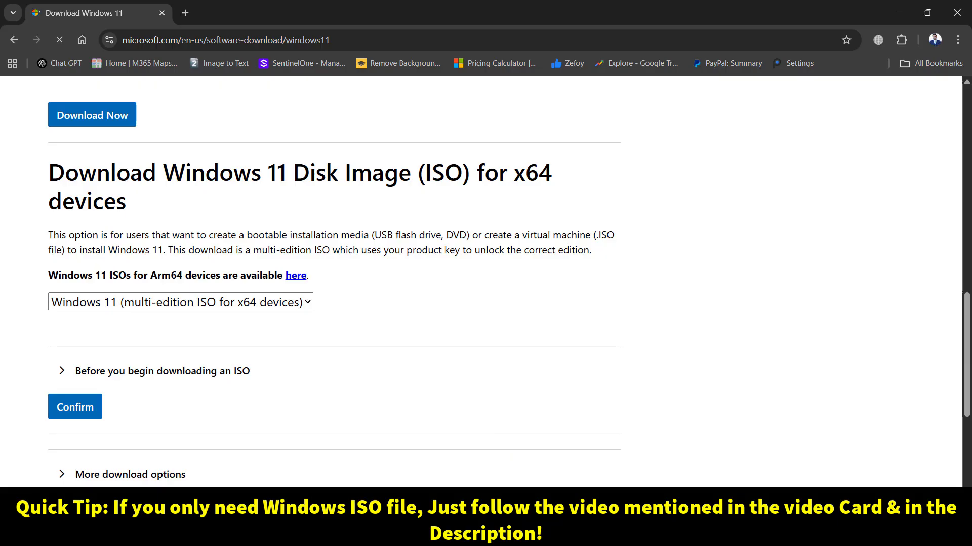
{"action": "key", "text": "super+e"}
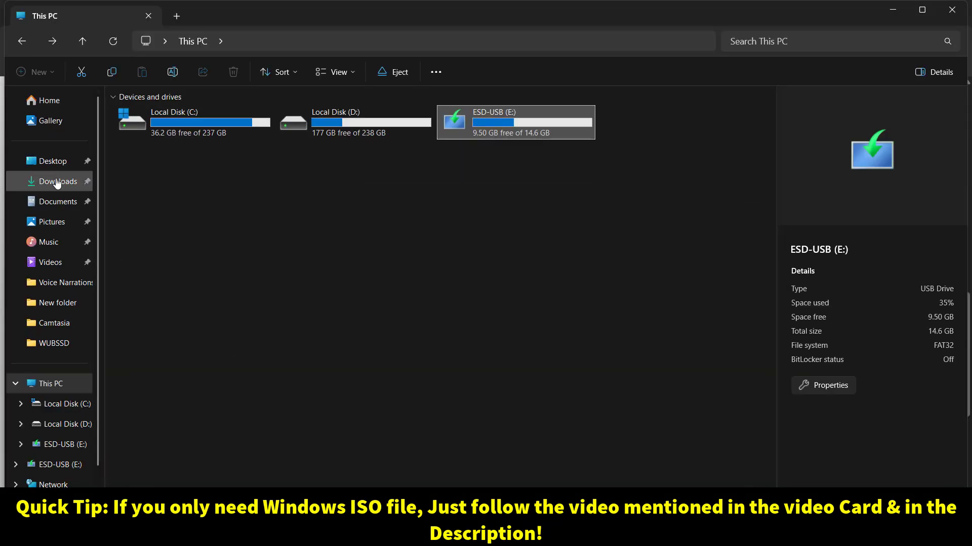
Step: Open Desktop's 'Windows 11 All versions' folder, select Win11_24H2_English_x64, and return to Chrome
{"action": "left_click", "coordinate": [53, 161]}
{"action": "double_click", "coordinate": [303, 141]}
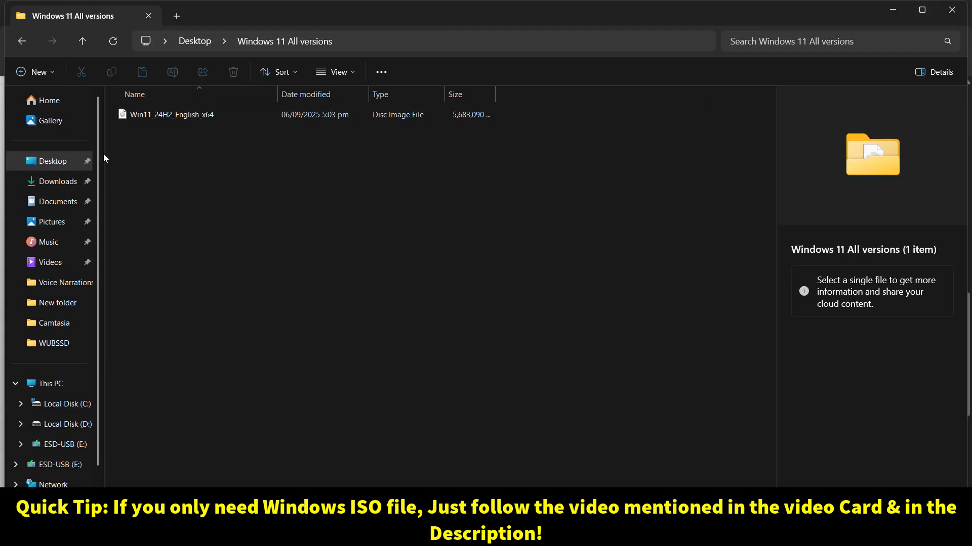
{"action": "left_click", "coordinate": [190, 114]}
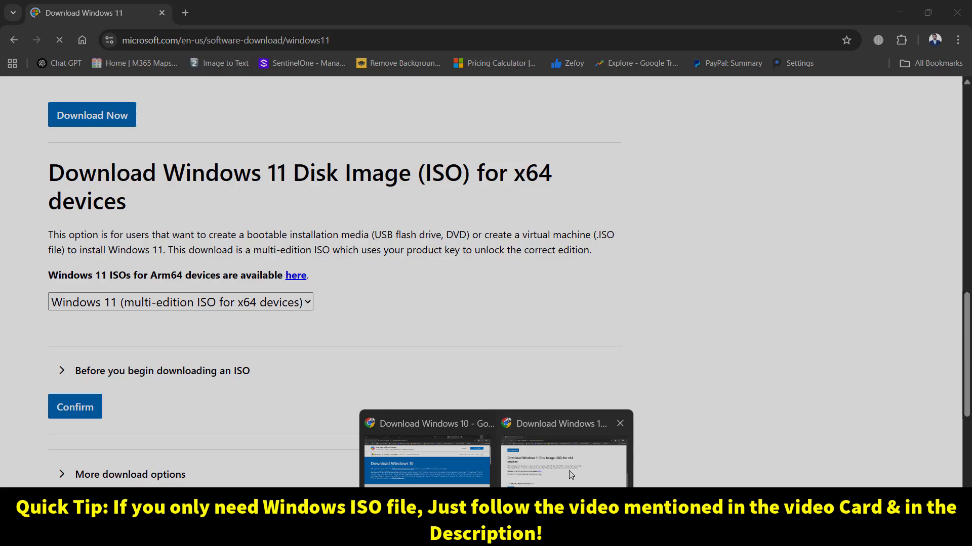
{"action": "left_click", "coordinate": [429, 448]}
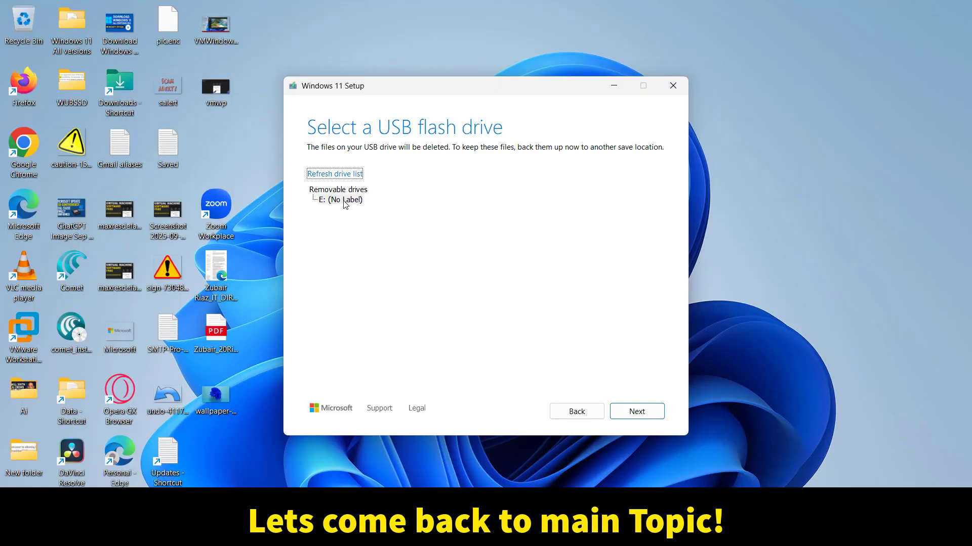
Step: Select removable drive E: (No Label), refresh the drive list, and start creating the media
{"action": "left_click", "coordinate": [344, 201]}
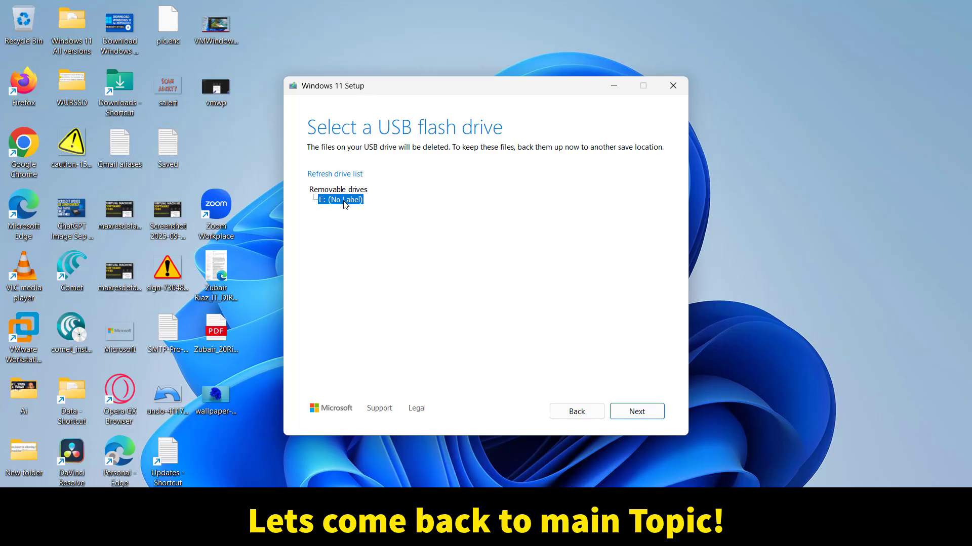
{"action": "left_click", "coordinate": [331, 175]}
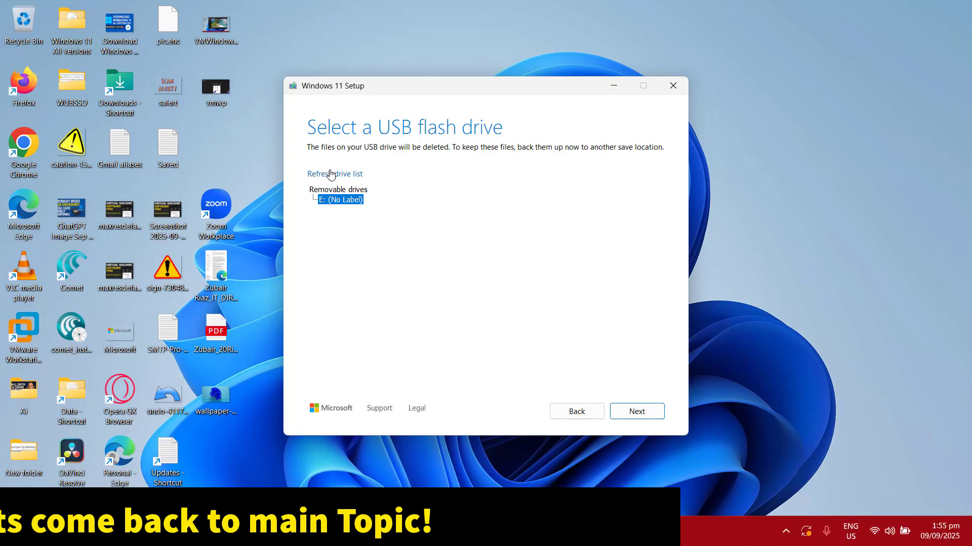
{"action": "left_click", "coordinate": [641, 412]}
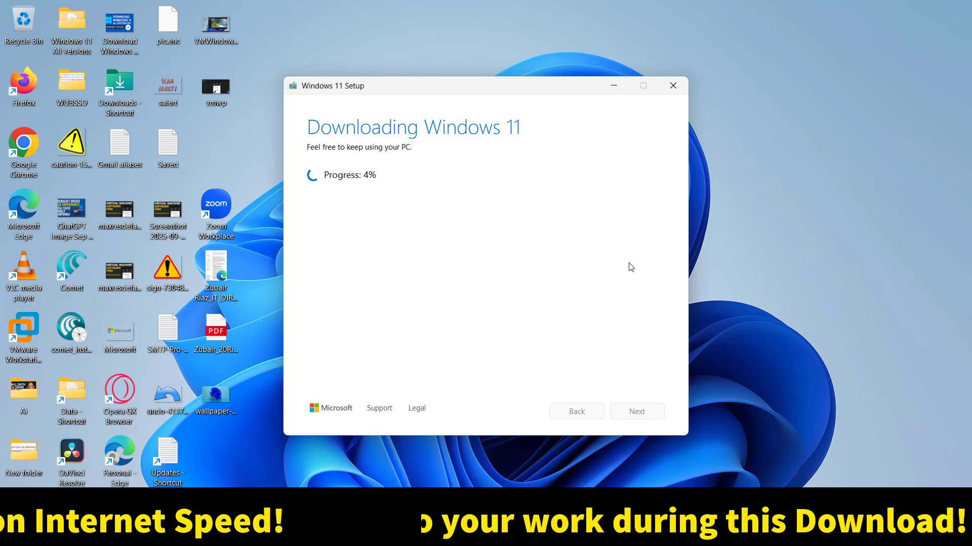
Step: Minimise Windows 11 Setup while download and media creation progress to 99%
{"action": "left_click", "coordinate": [615, 86]}
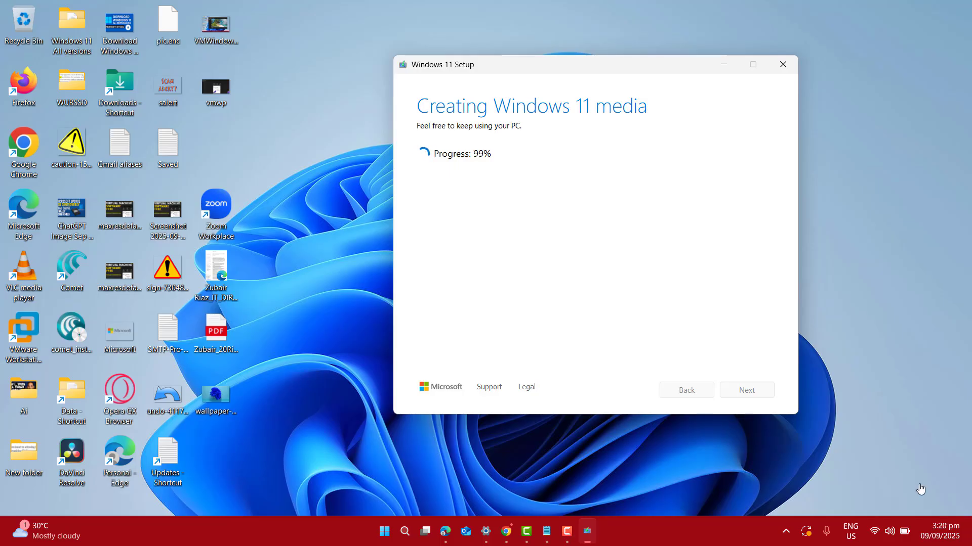
Step: Finish Windows 11 Setup, closing the Media Creation Tool
{"action": "left_click", "coordinate": [747, 390]}
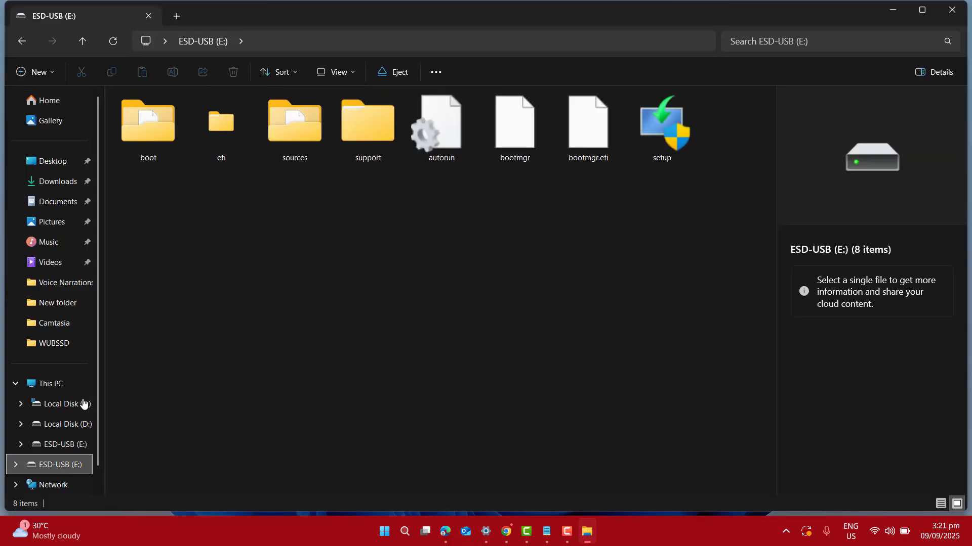